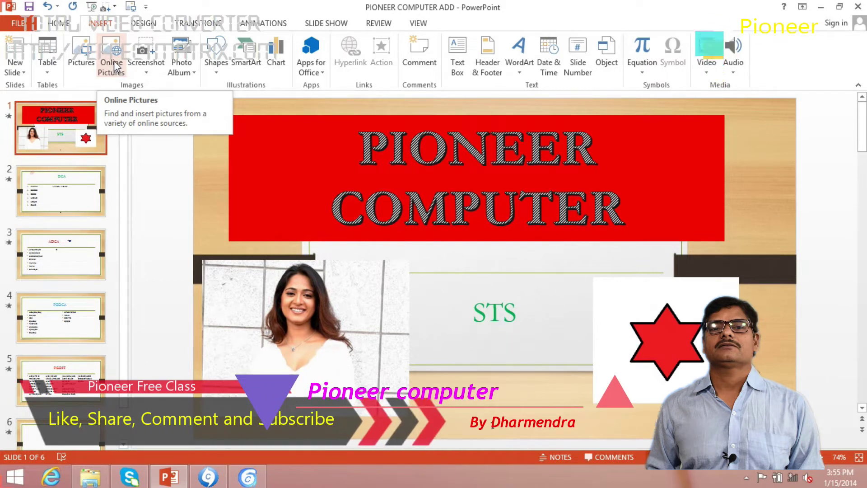
# Insert a dancer picture from the computer on slide 1, shrink it to 2.57 × 4.12 inches, and place it over the title banner
pyautogui.click(115, 66)
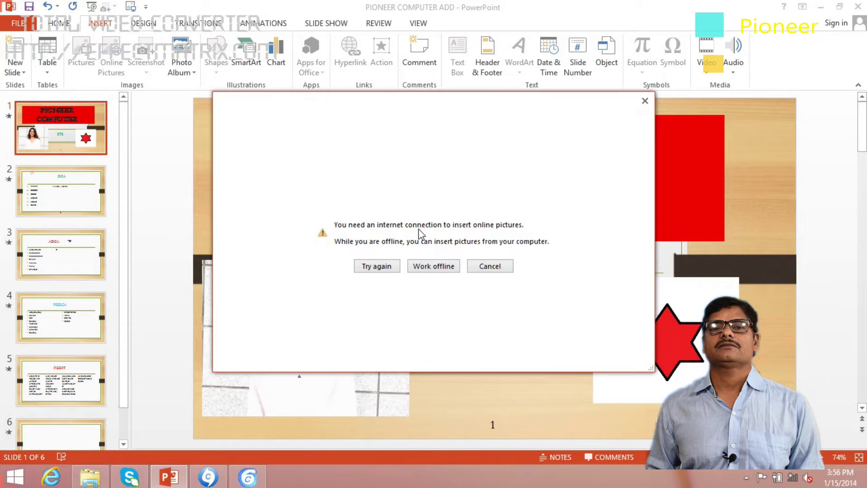
pyautogui.click(431, 267)
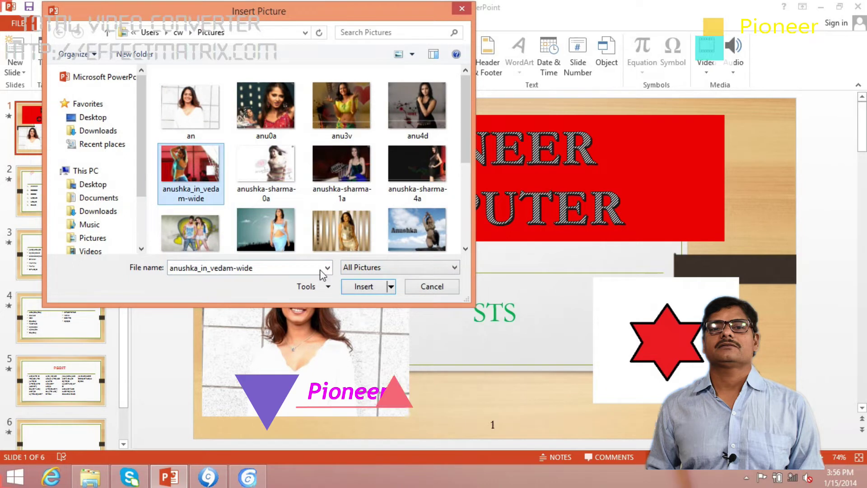
pyautogui.click(366, 287)
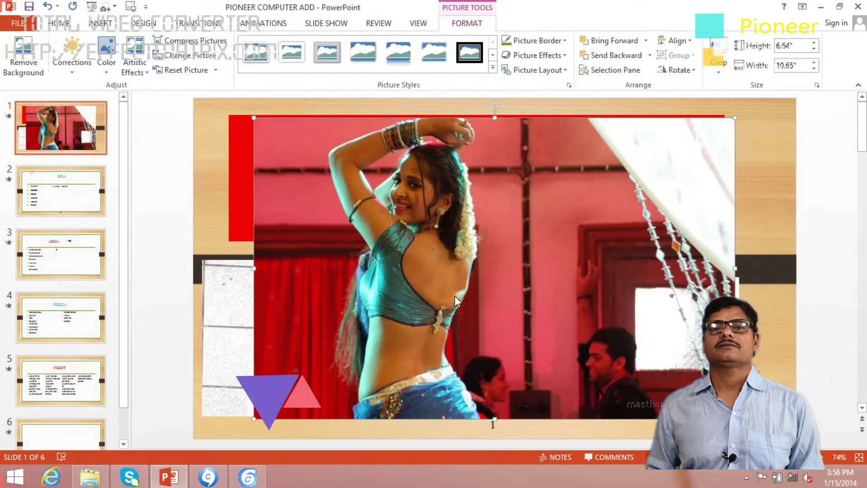
pyautogui.moveTo(253, 119); pyautogui.dragTo(549, 302)
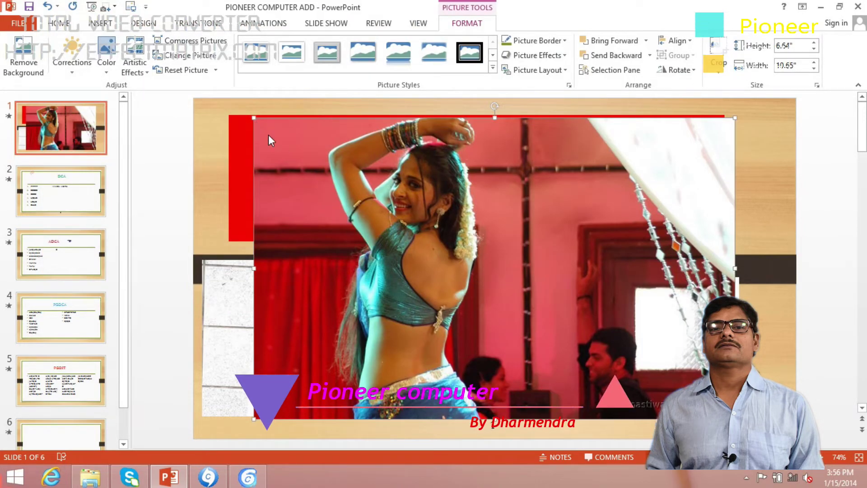
pyautogui.moveTo(603, 372); pyautogui.dragTo(561, 204)
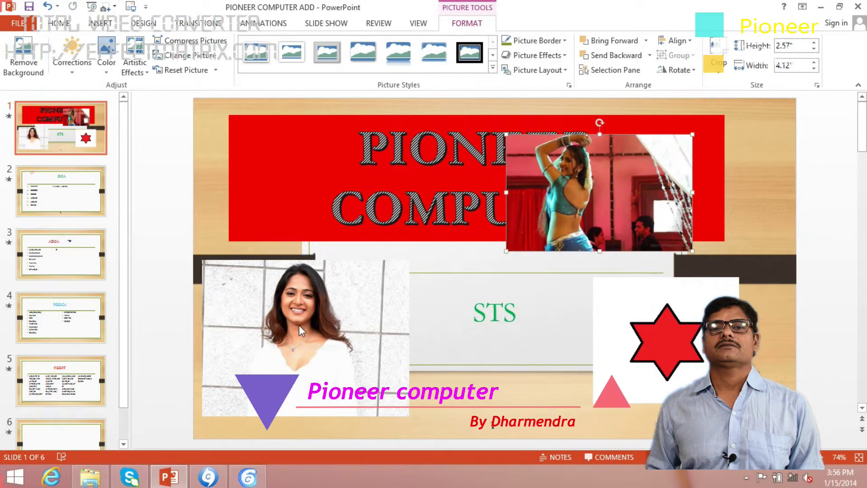
# Delete the dancer picture from slide 1
pyautogui.click(100, 25)
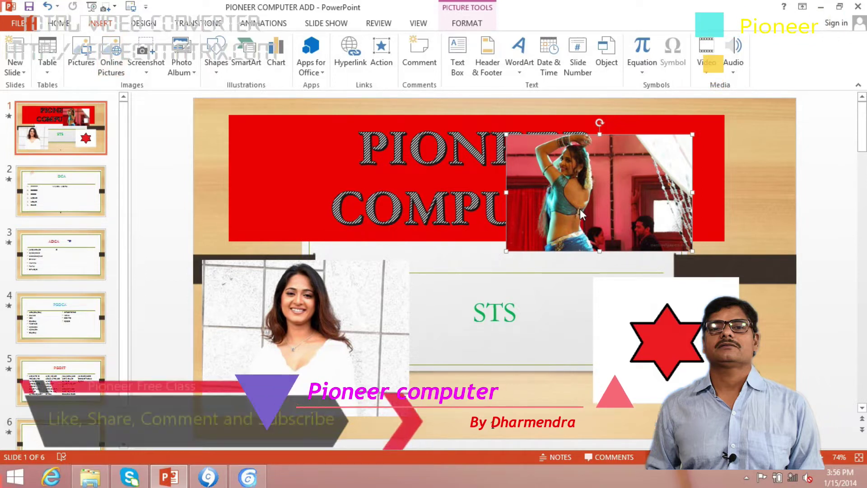
pyautogui.press('Delete')
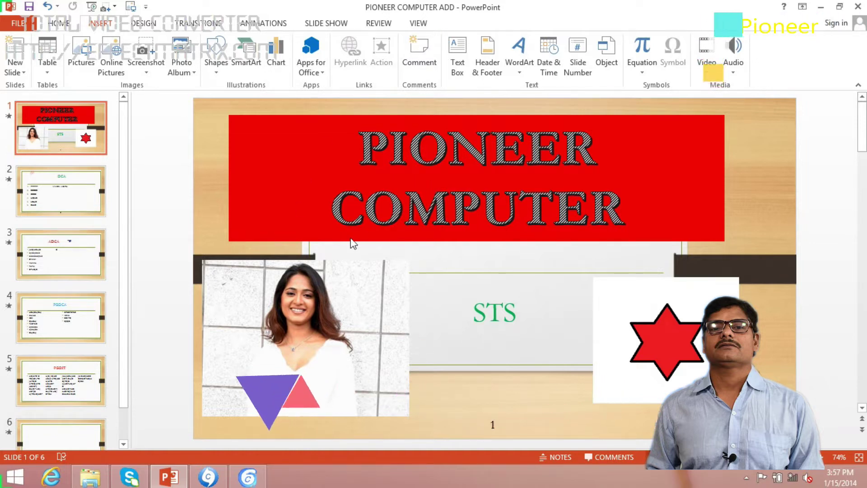
# Check the windows available for a screenshot, then minimize PowerPoint to show the desktop
pyautogui.click(153, 78)
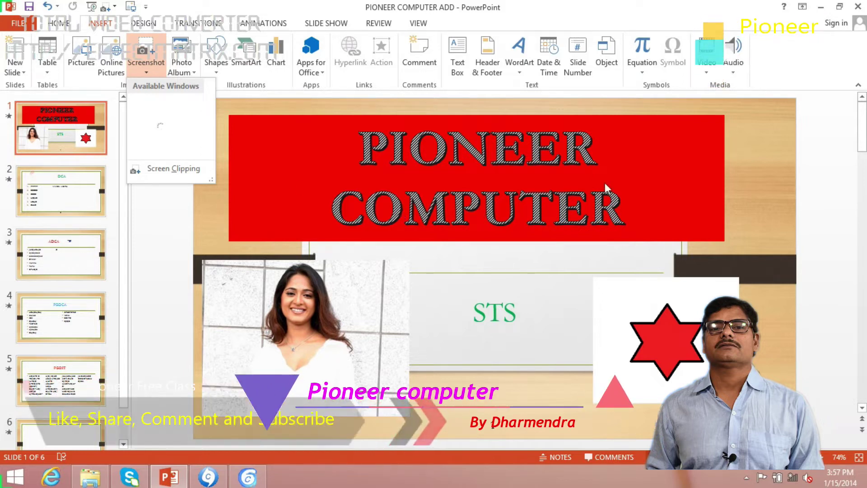
pyautogui.click(821, 10)
pyautogui.click(821, 10)
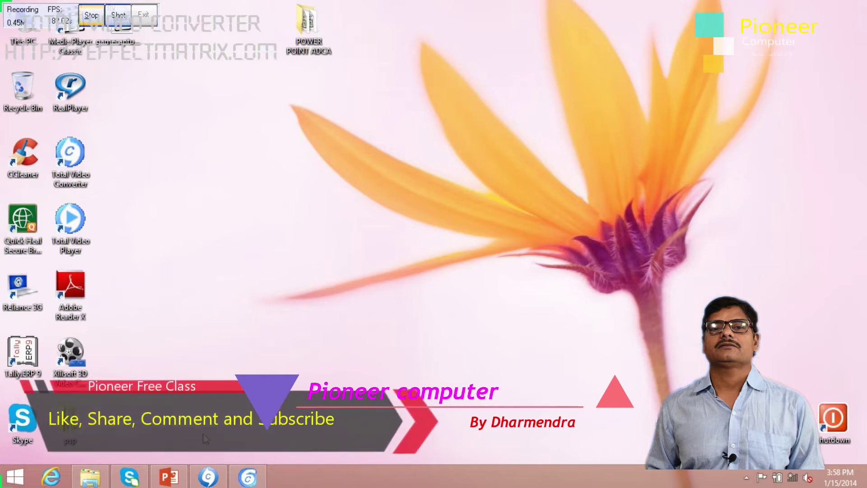
# Open the 'wifi word' text file from Documents in Notepad, then check PowerPoint's screenshot list and minimize PowerPoint again
pyautogui.click(92, 477)
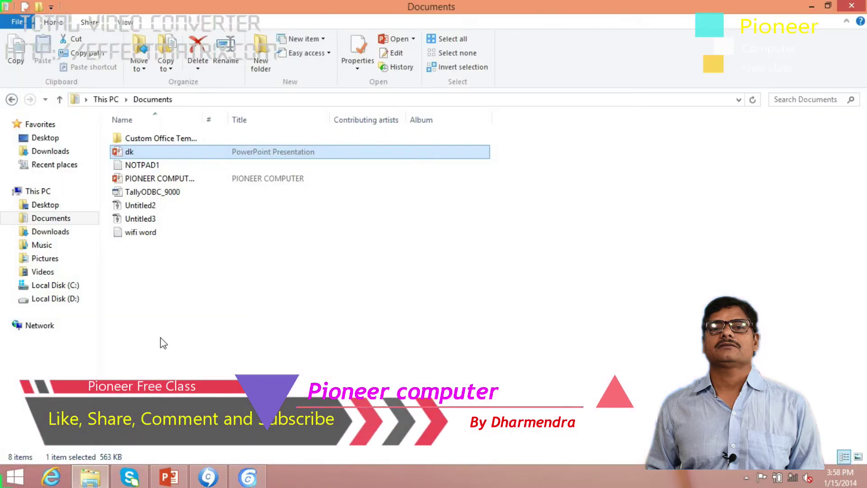
pyautogui.doubleClick(140, 233)
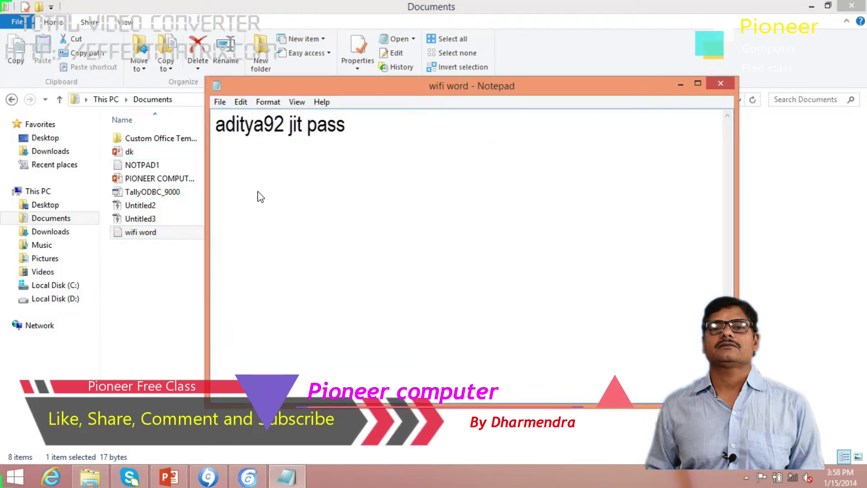
pyautogui.click(181, 479)
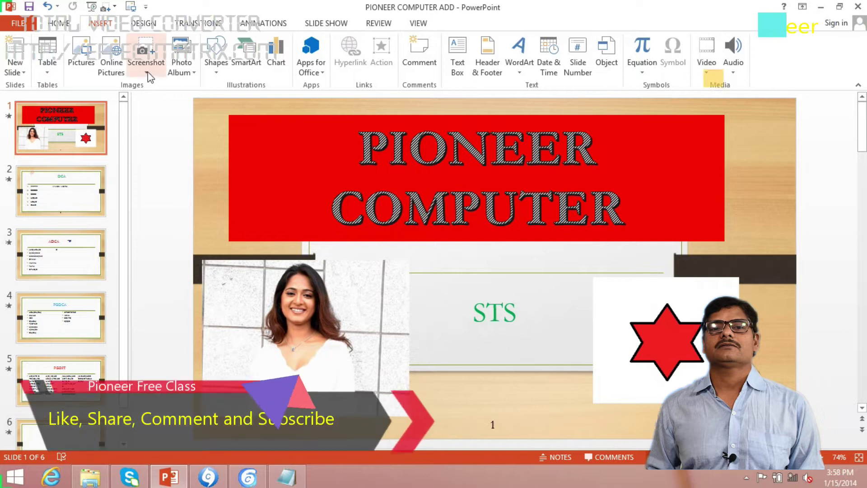
pyautogui.click(147, 71)
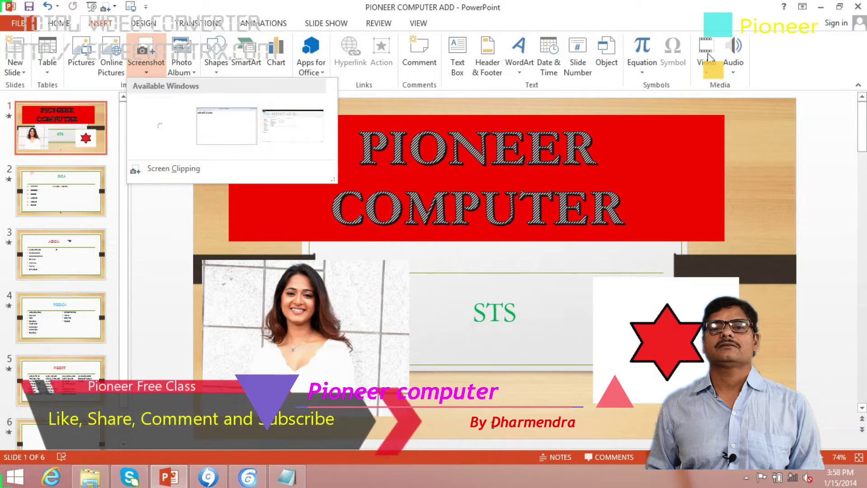
pyautogui.click(821, 7)
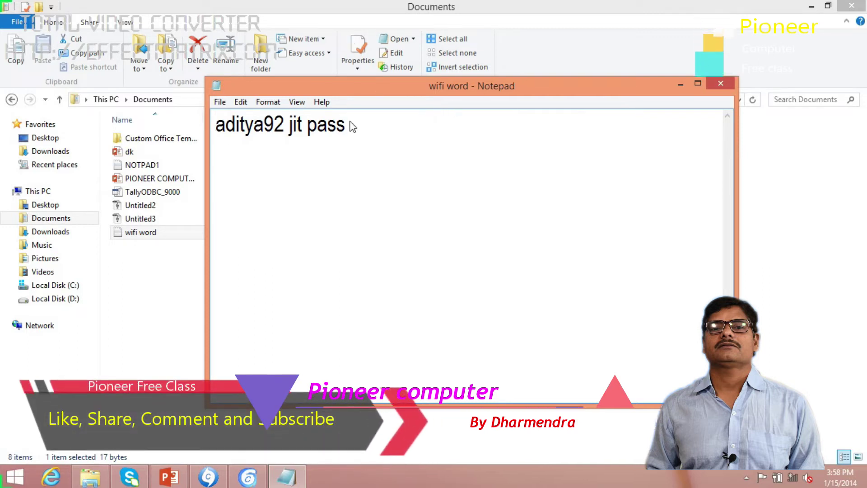
pyautogui.click(169, 476)
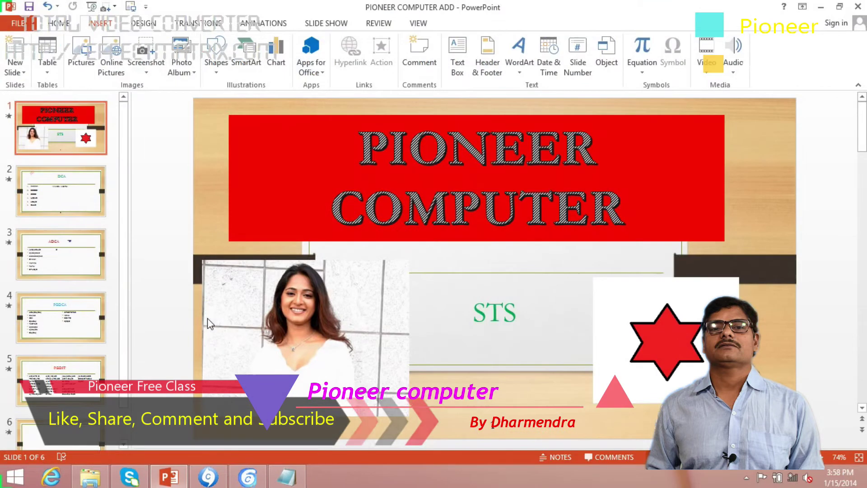
pyautogui.click(152, 75)
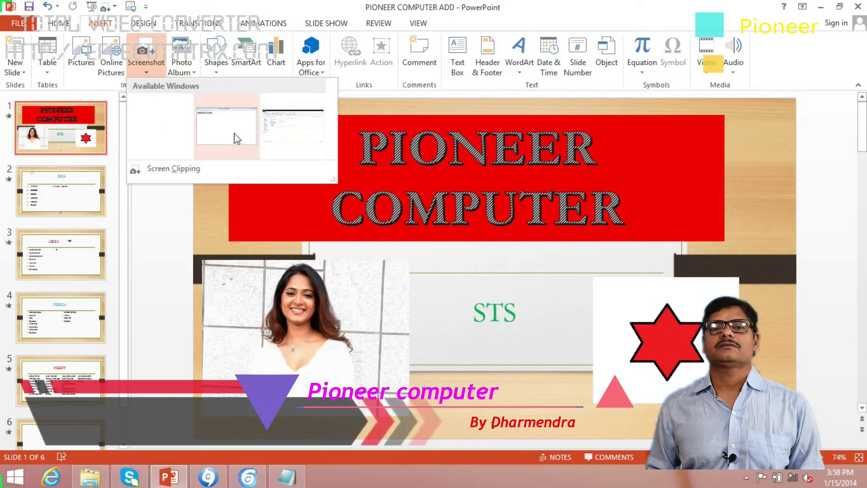
pyautogui.click(294, 139)
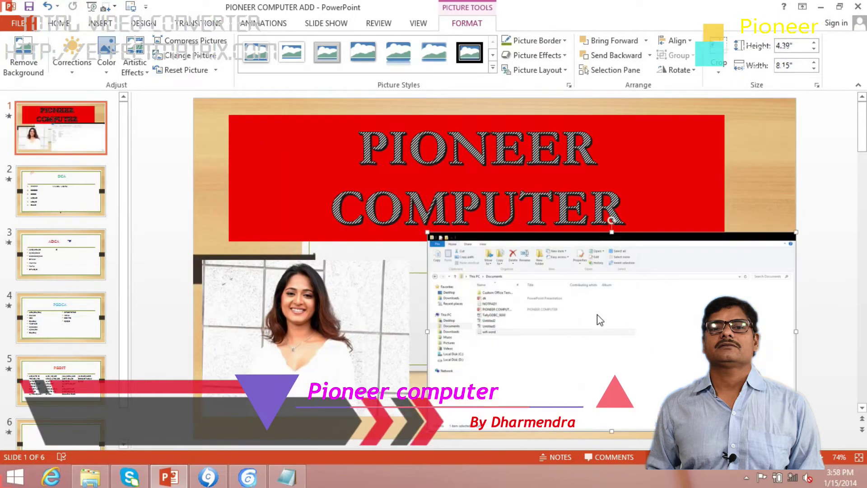
pyautogui.moveTo(194, 107); pyautogui.dragTo(356, 192)
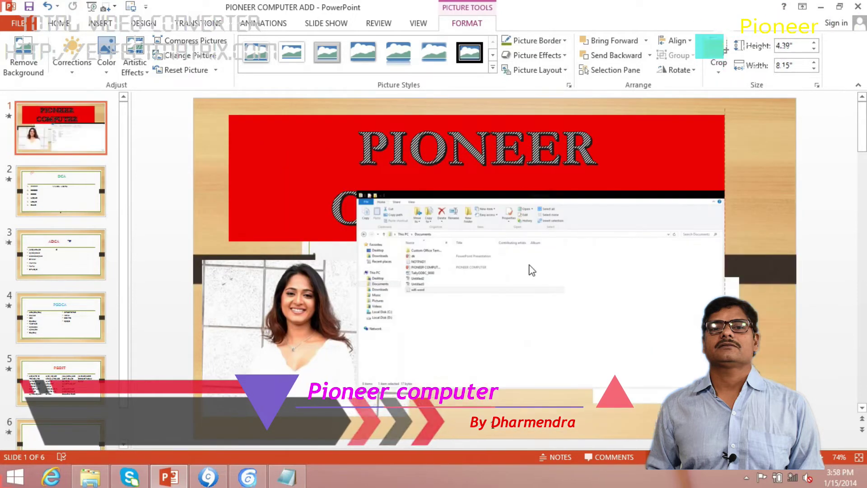
pyautogui.moveTo(530, 270); pyautogui.dragTo(552, 246)
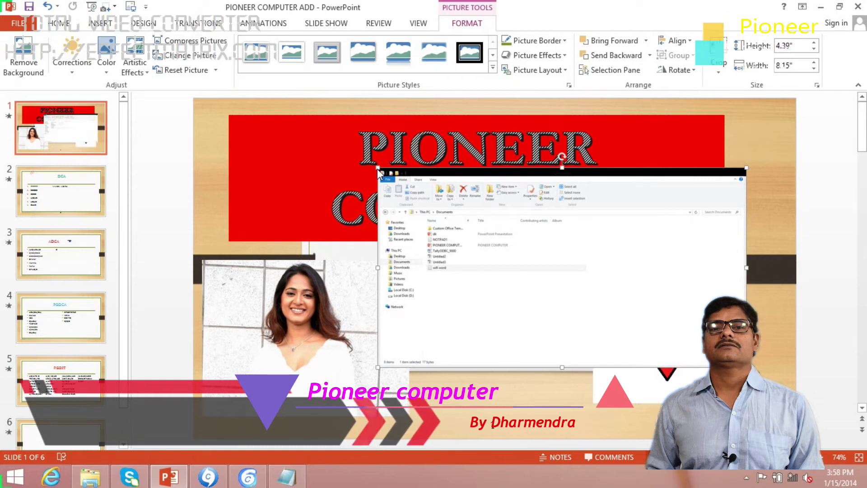
pyautogui.moveTo(378, 168); pyautogui.dragTo(527, 249)
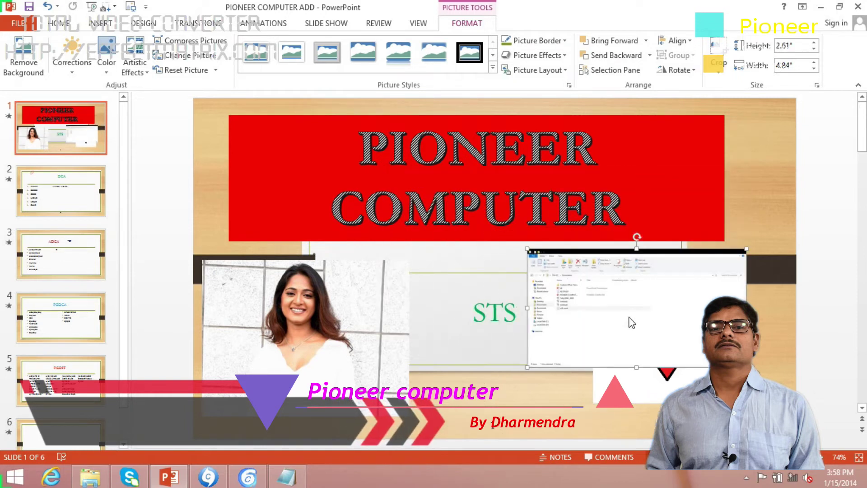
pyautogui.moveTo(631, 323); pyautogui.dragTo(517, 184)
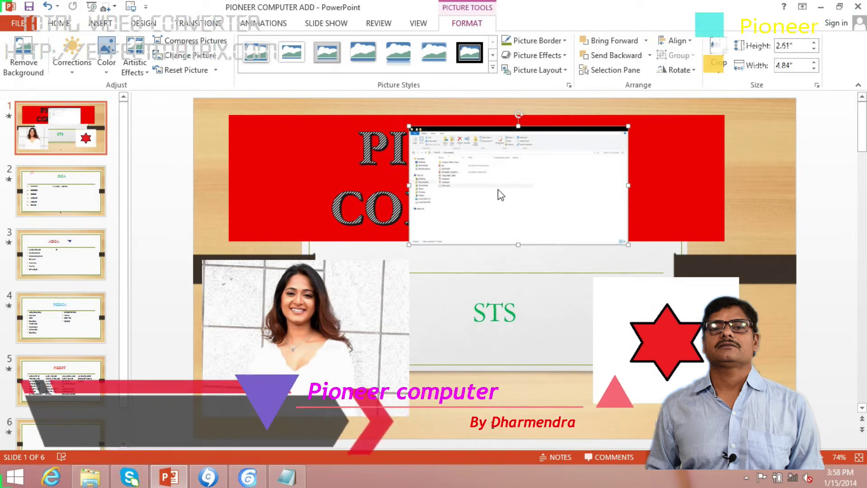
pyautogui.press('Delete')
# Insert a screenshot of the Notepad window onto empty slide 6
pyautogui.click(100, 24)
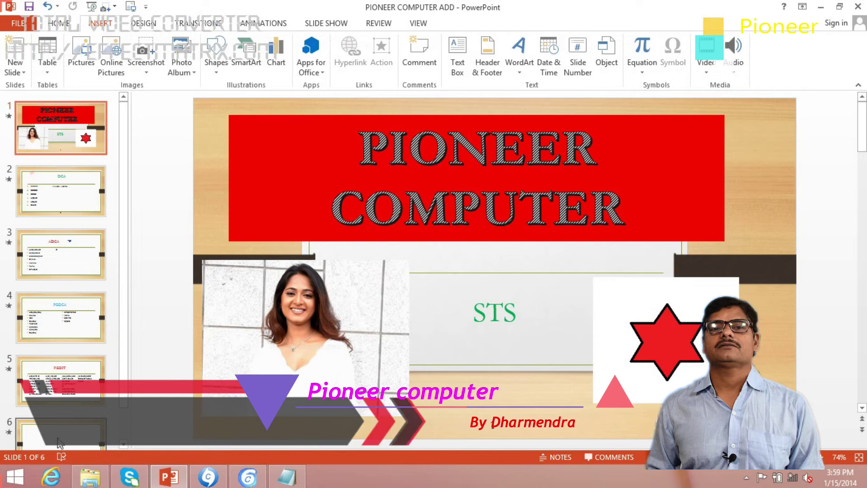
pyautogui.click(59, 440)
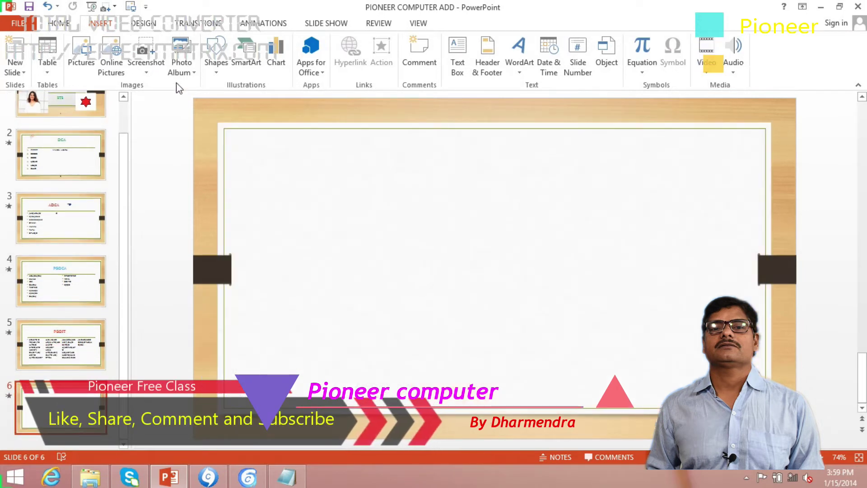
pyautogui.click(146, 72)
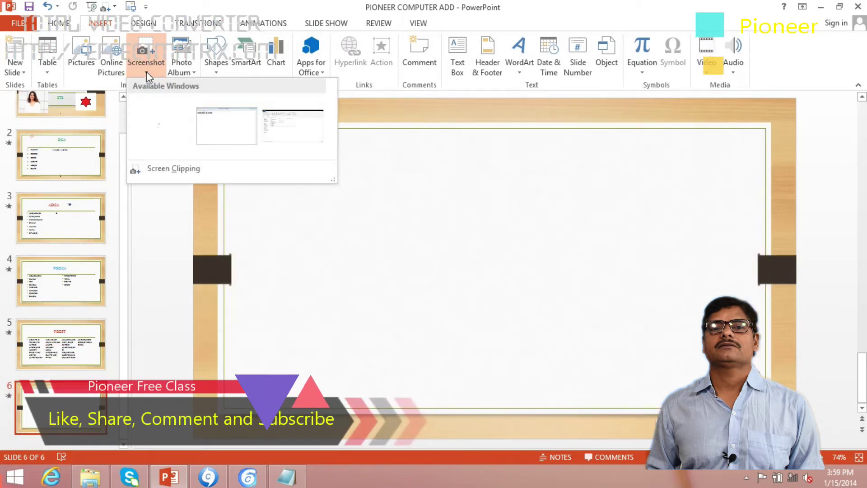
pyautogui.click(227, 134)
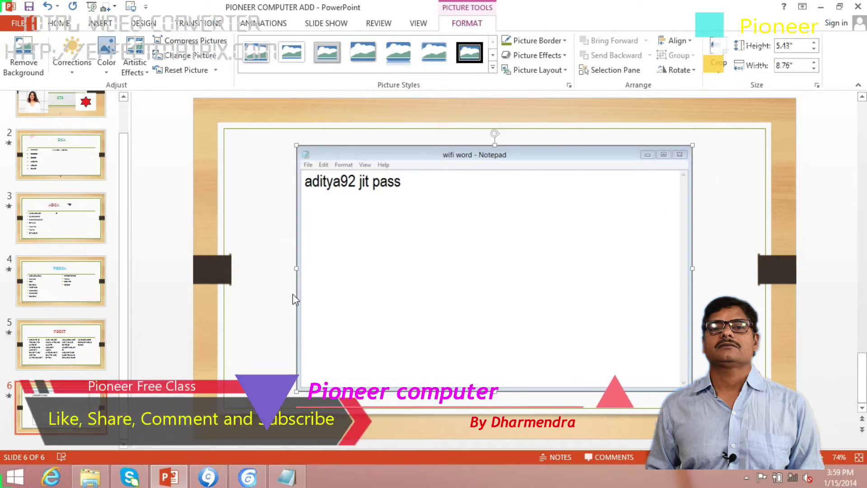
# Stretch the Notepad screenshot's left, right, top and bottom edges to about 6.1 × 11.89 inches, then delete it
pyautogui.moveTo(297, 270); pyautogui.dragTo(225, 269)
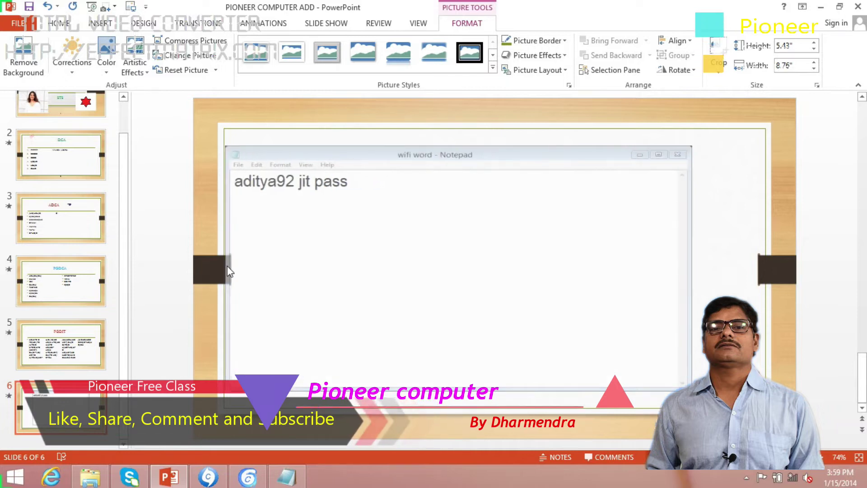
pyautogui.moveTo(693, 268); pyautogui.dragTo(761, 267)
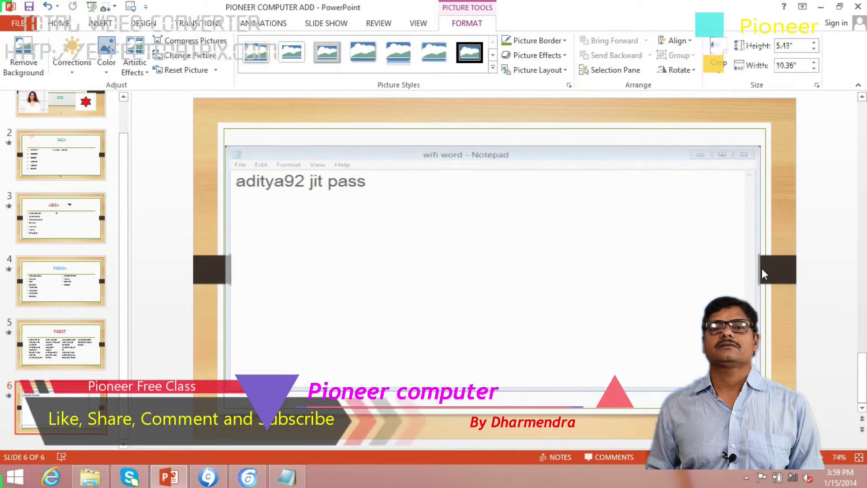
pyautogui.moveTo(493, 146); pyautogui.dragTo(492, 129)
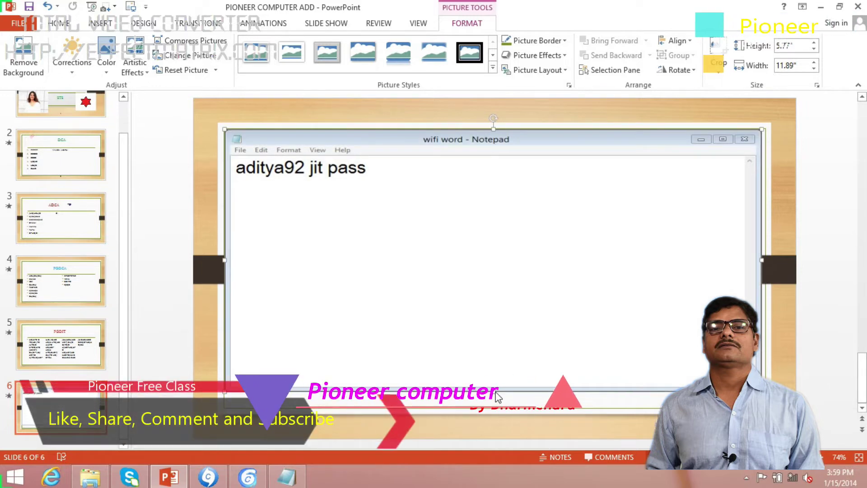
pyautogui.moveTo(496, 400); pyautogui.dragTo(497, 408)
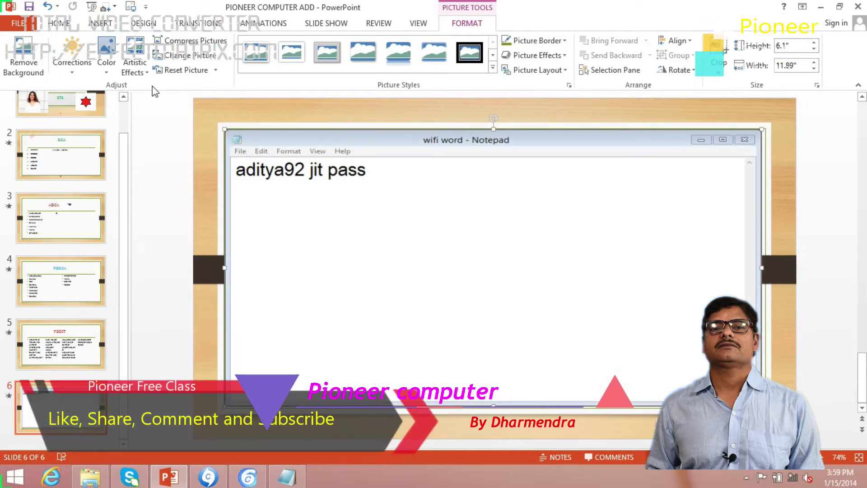
pyautogui.click(102, 25)
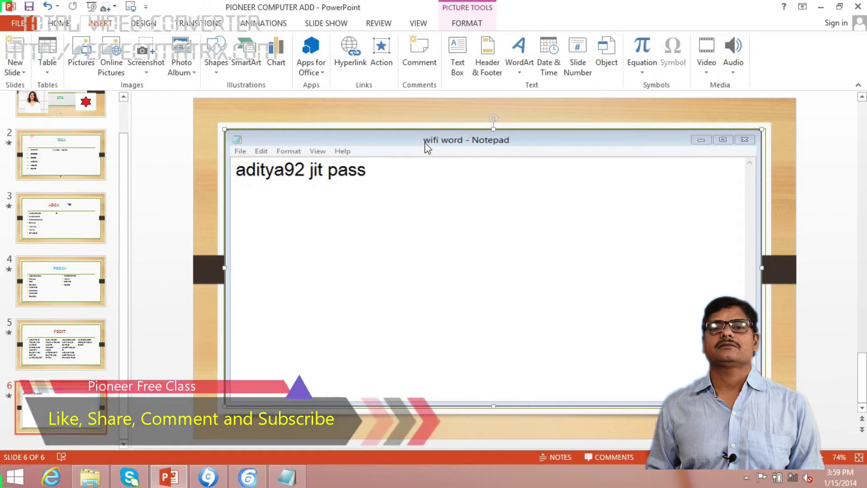
pyautogui.press('Delete')
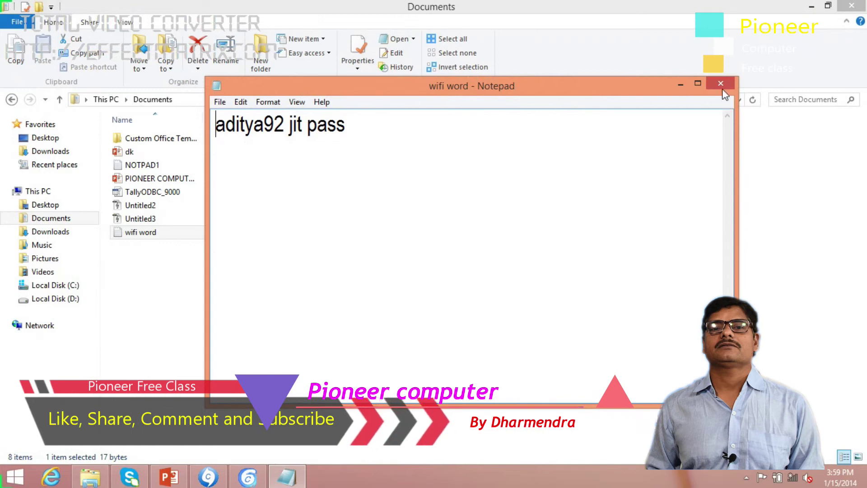
# Close Notepad and the Documents window, then bring back the Pioneer presentation's screenshot list
pyautogui.click(720, 85)
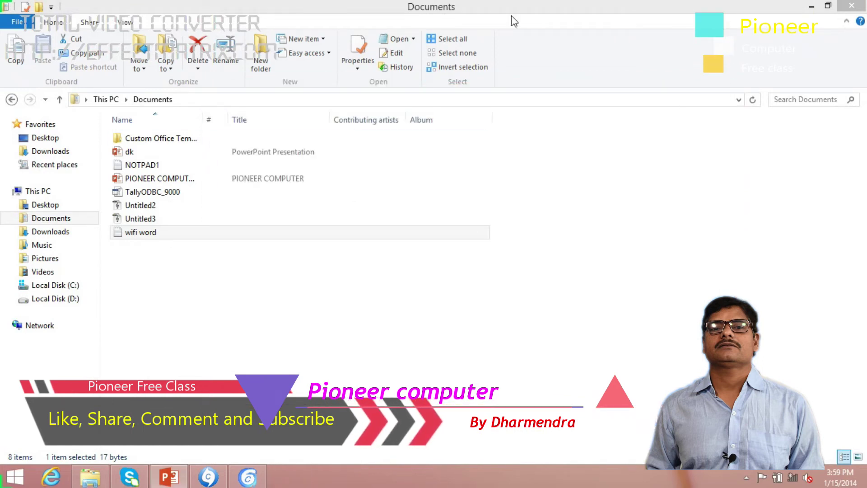
pyautogui.click(843, 10)
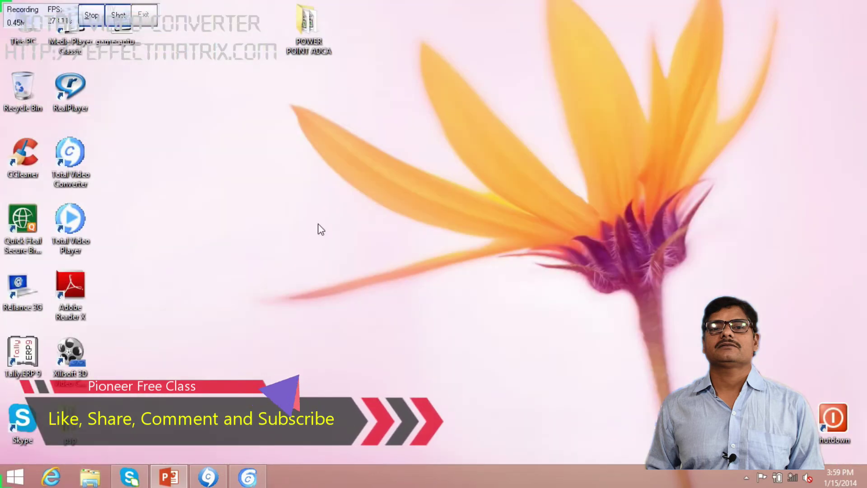
pyautogui.hotkey('alt', 'Tab')
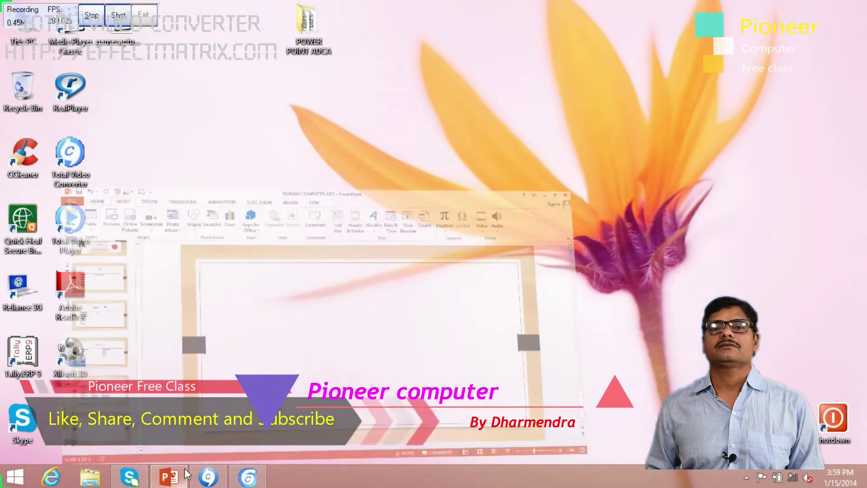
pyautogui.click(146, 71)
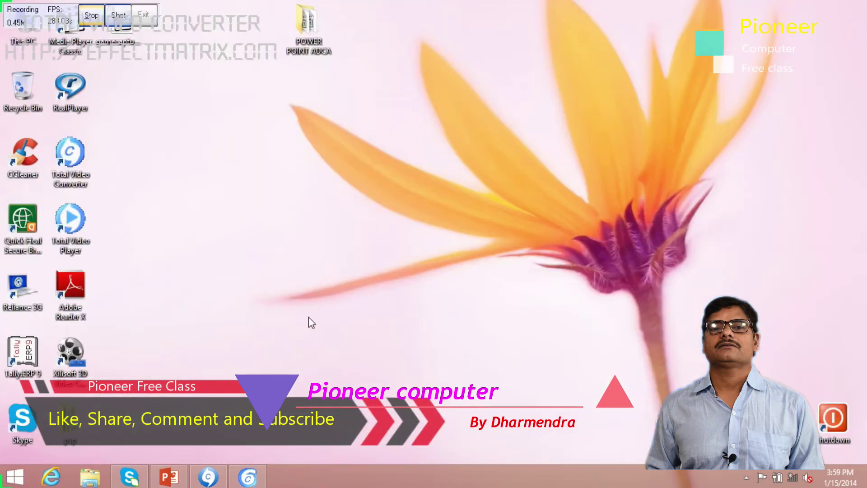
# Open File Explorer and open the Documents folder under This PC
pyautogui.click(92, 476)
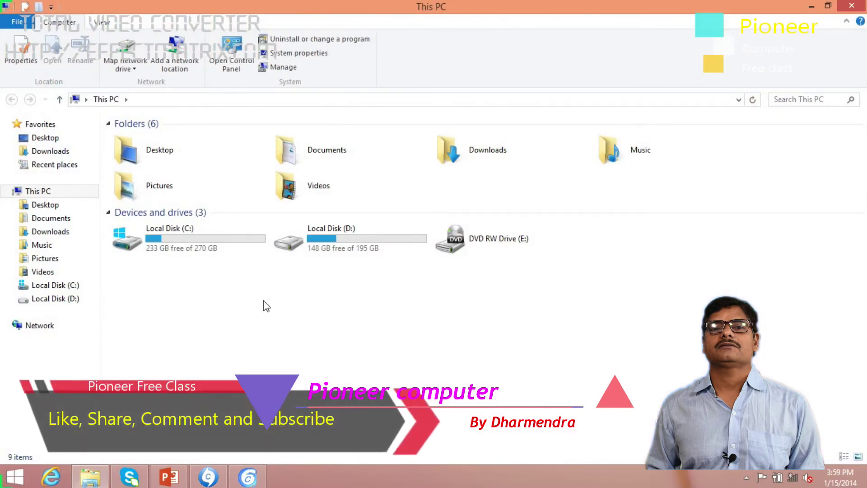
pyautogui.click(292, 151)
pyautogui.doubleClick(293, 151)
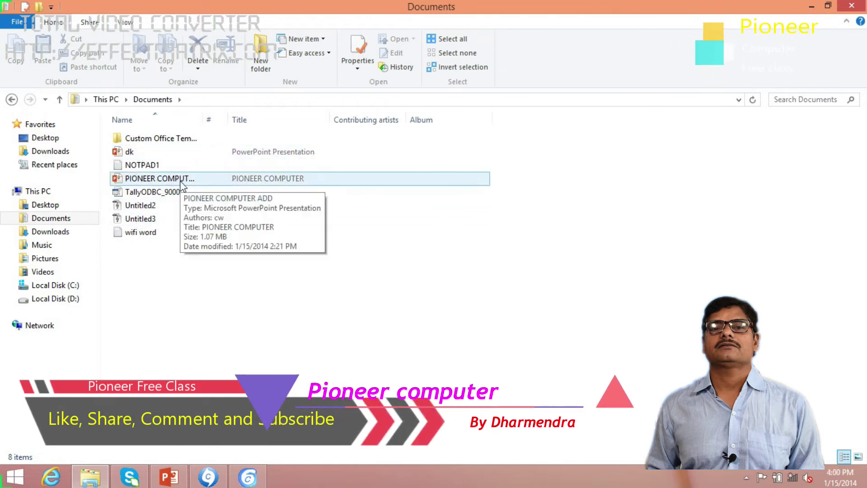
# Open the dk presentation at its BCA slide, close Explorer, and switch back to the Pioneer window
pyautogui.doubleClick(129, 152)
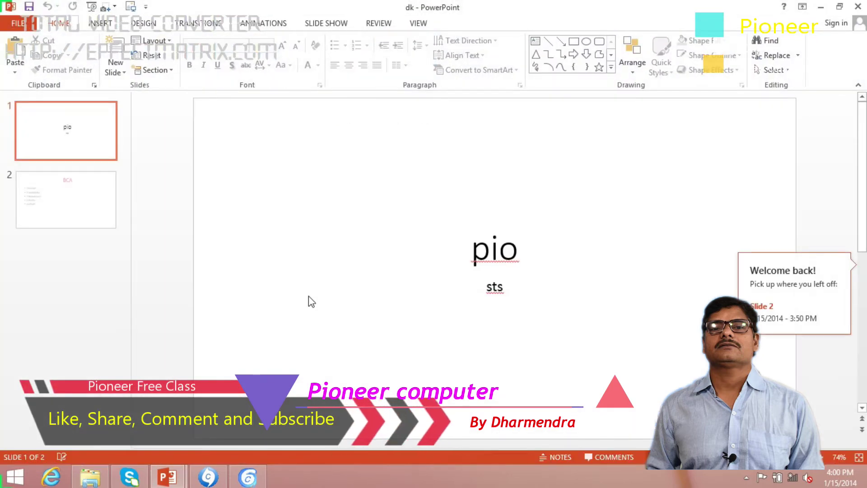
pyautogui.click(120, 206)
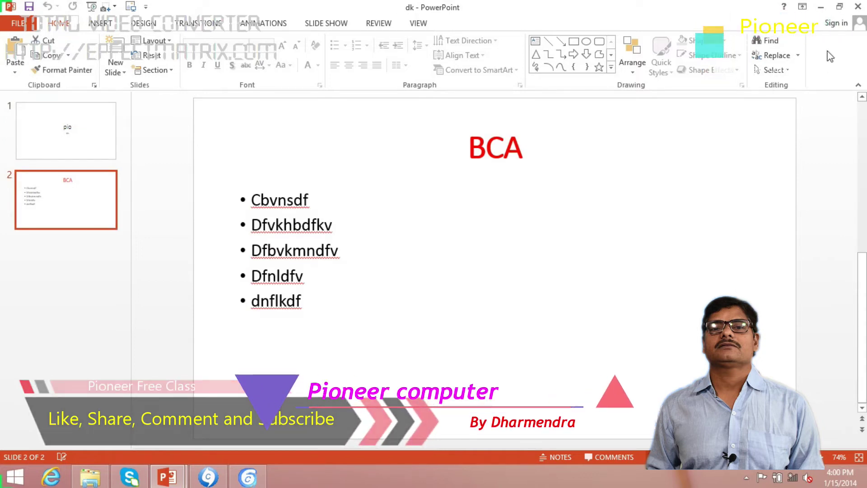
pyautogui.hotkey('alt', 'Tab')
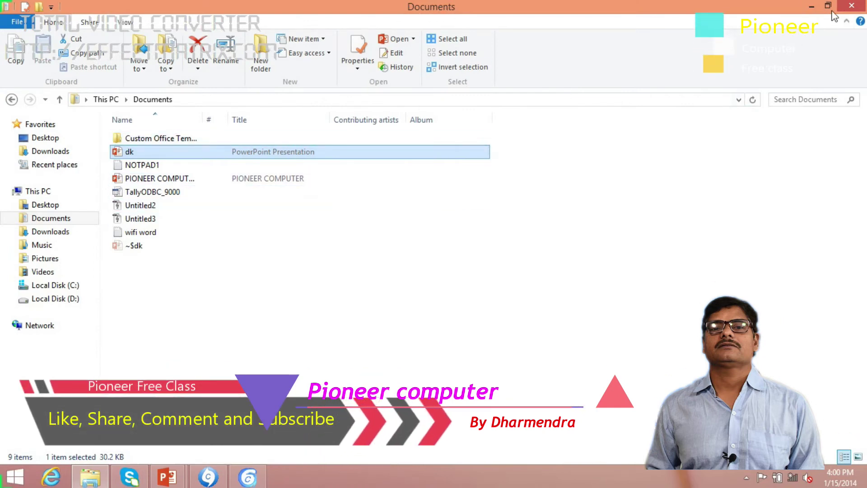
pyautogui.click(851, 7)
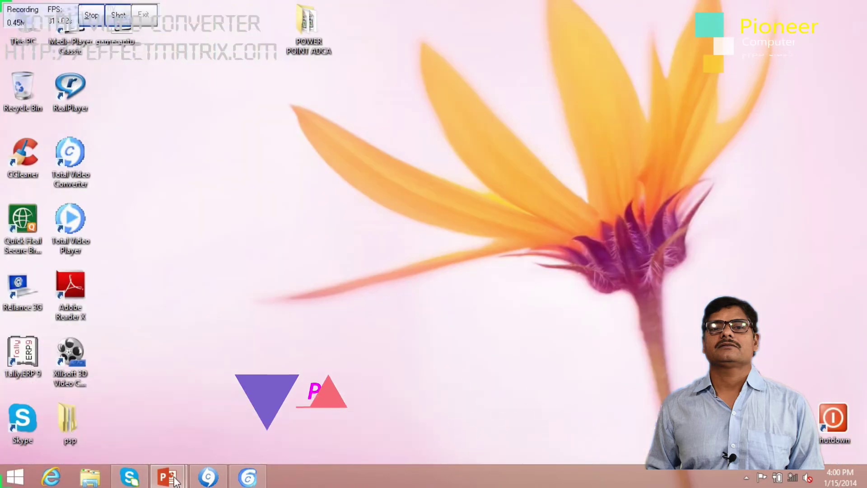
pyautogui.click(234, 374)
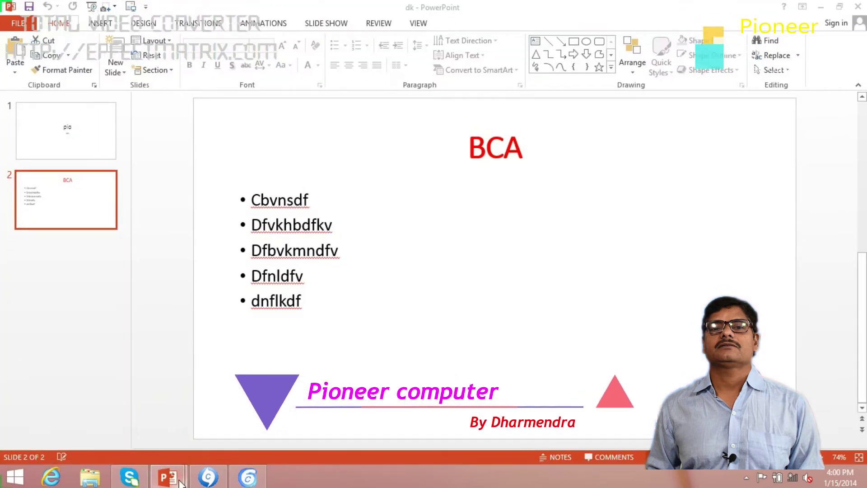
pyautogui.moveTo(167, 478)
pyautogui.click(97, 369)
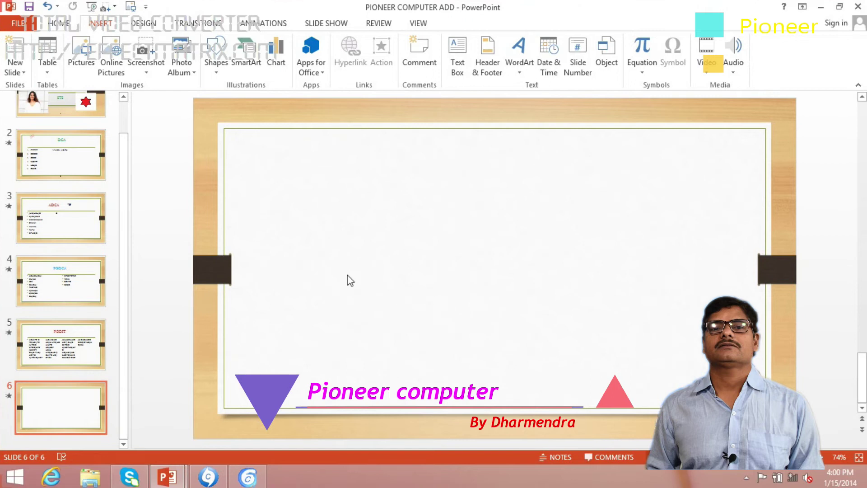
pyautogui.click(147, 72)
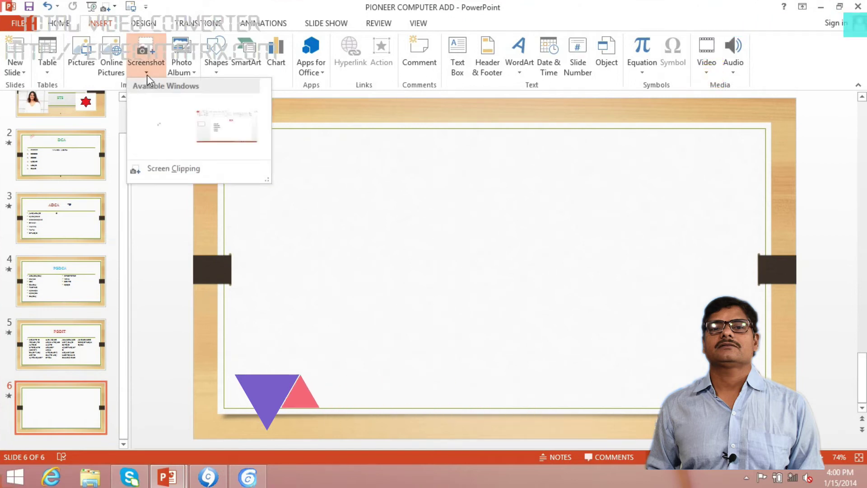
pyautogui.click(229, 129)
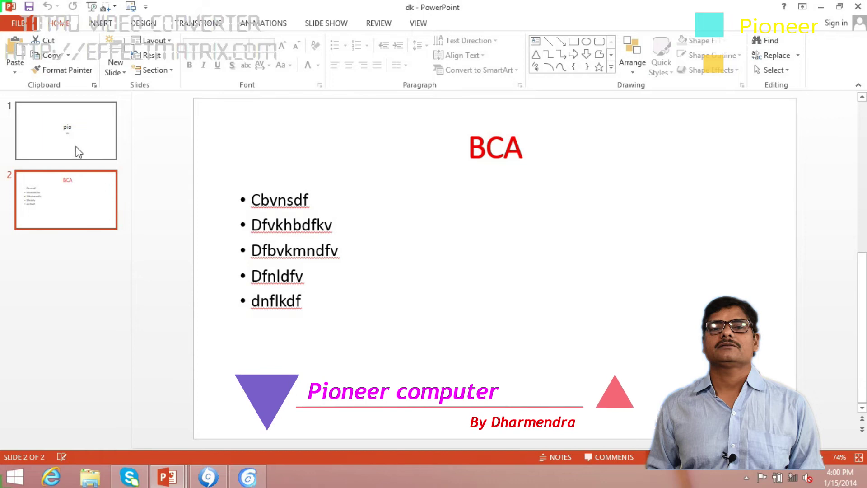
pyautogui.click(78, 152)
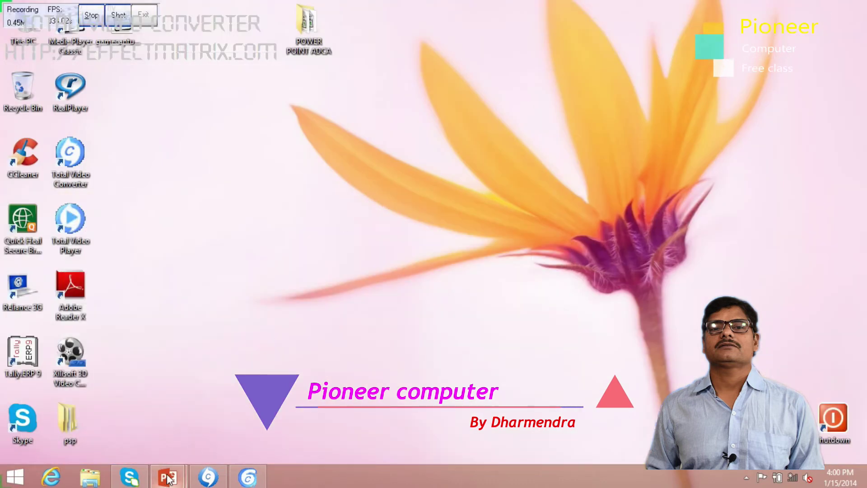
pyautogui.click(168, 477)
pyautogui.click(223, 365)
pyautogui.moveTo(167, 478)
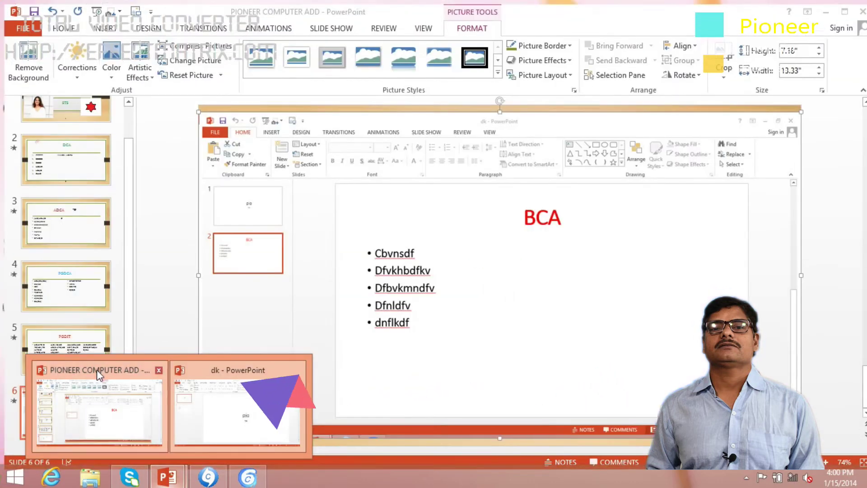
pyautogui.click(97, 369)
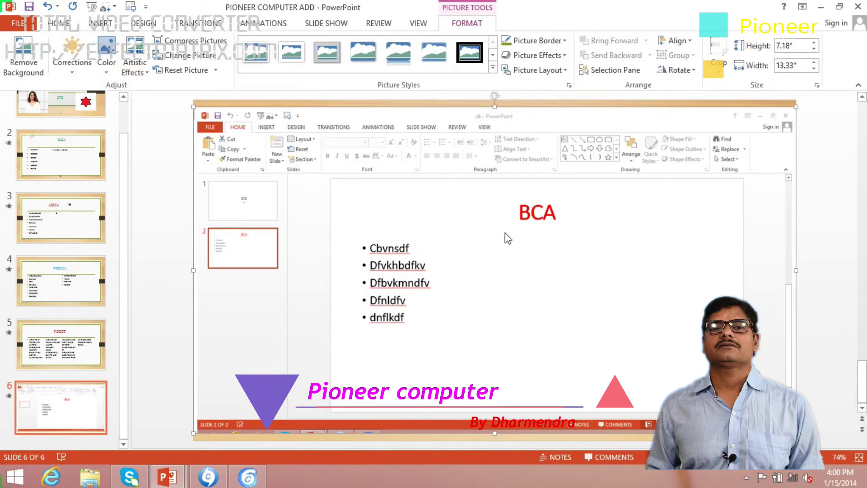
pyautogui.press('Delete')
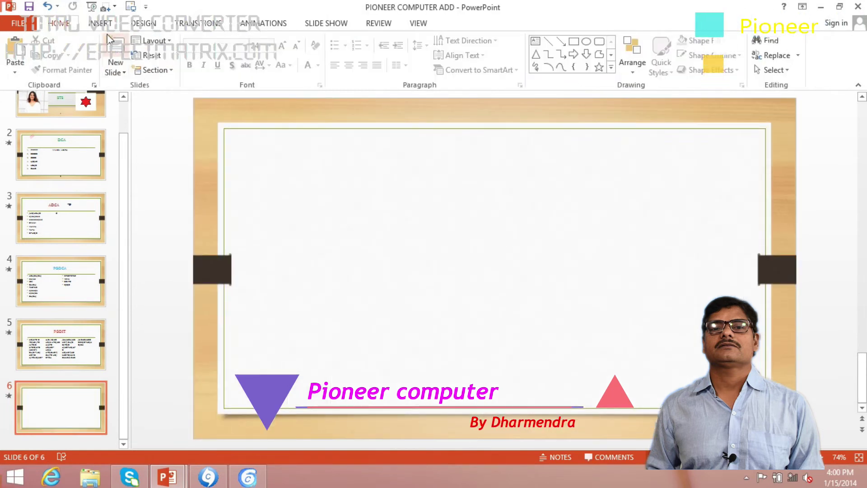
# Insert a screenshot of the dk window showing its 'pio' slide onto slide 6 and shrink it slightly
pyautogui.click(100, 23)
pyautogui.click(145, 68)
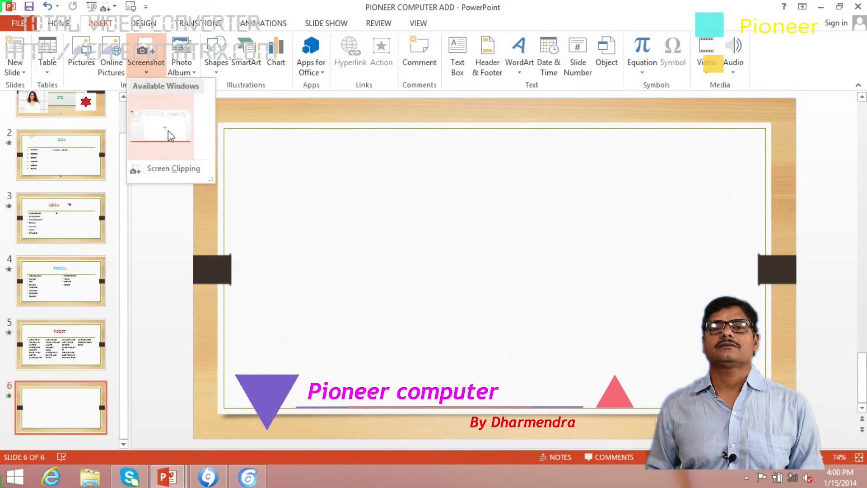
pyautogui.click(168, 132)
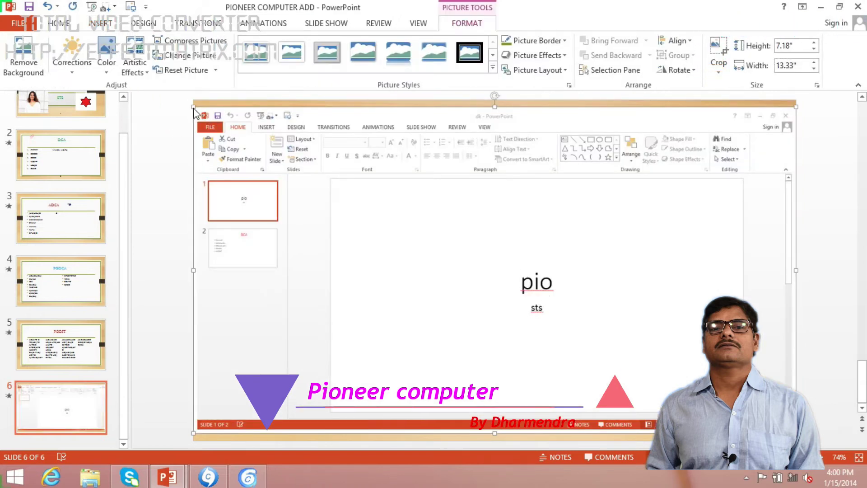
pyautogui.moveTo(194, 107); pyautogui.dragTo(221, 121)
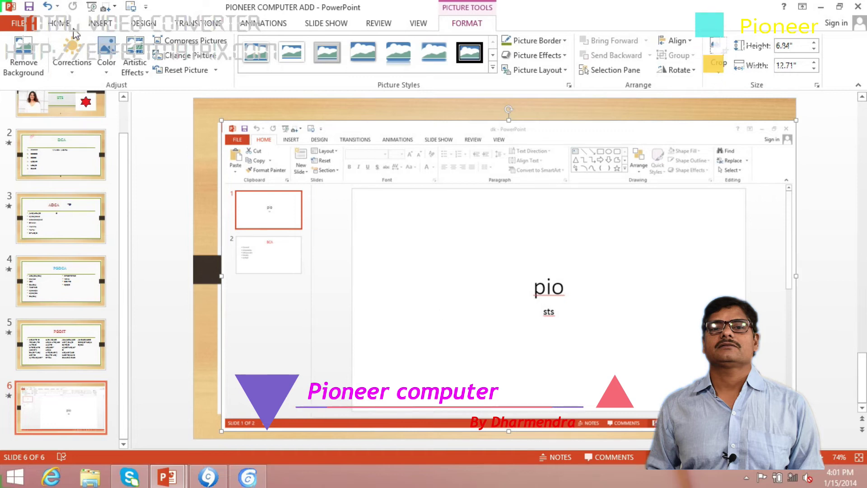
pyautogui.click(101, 23)
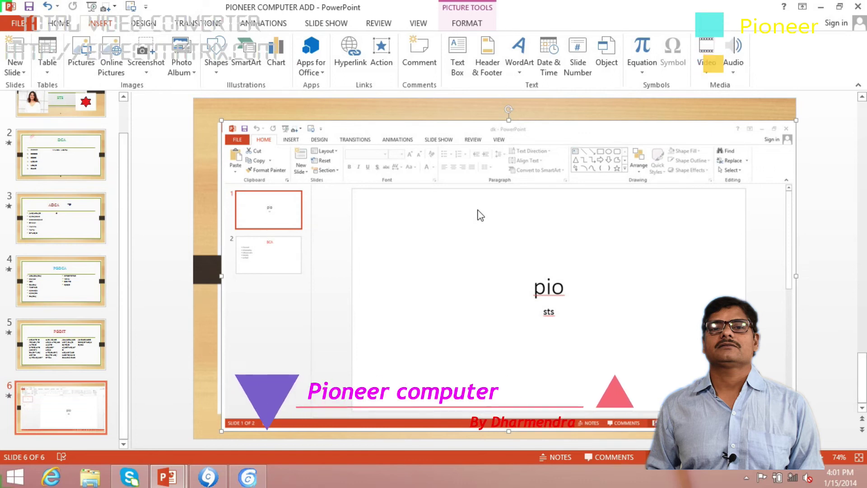
# Replace the slide 6 screenshot with a new 7.18 × 13.33 inch capture of dk showing its BCA slide
pyautogui.press('Delete')
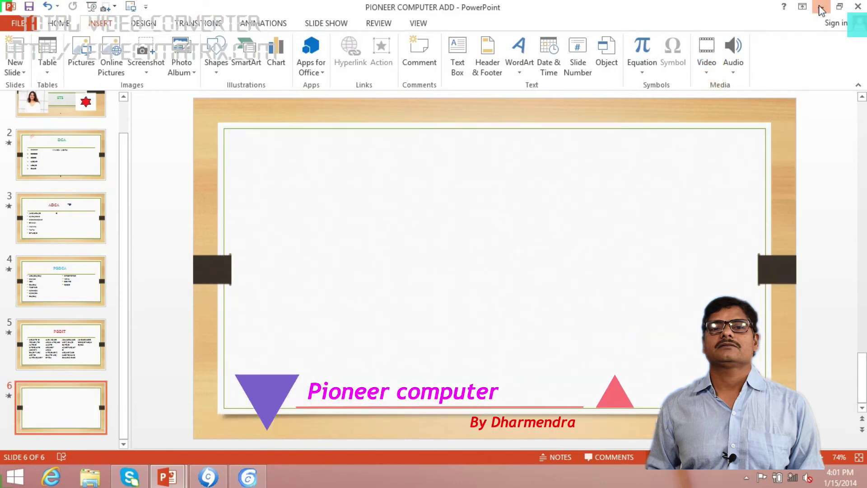
pyautogui.click(820, 6)
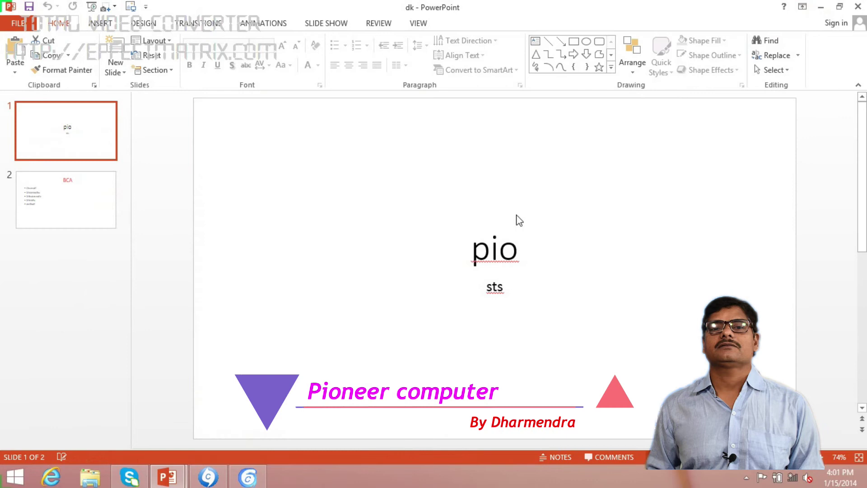
pyautogui.click(82, 203)
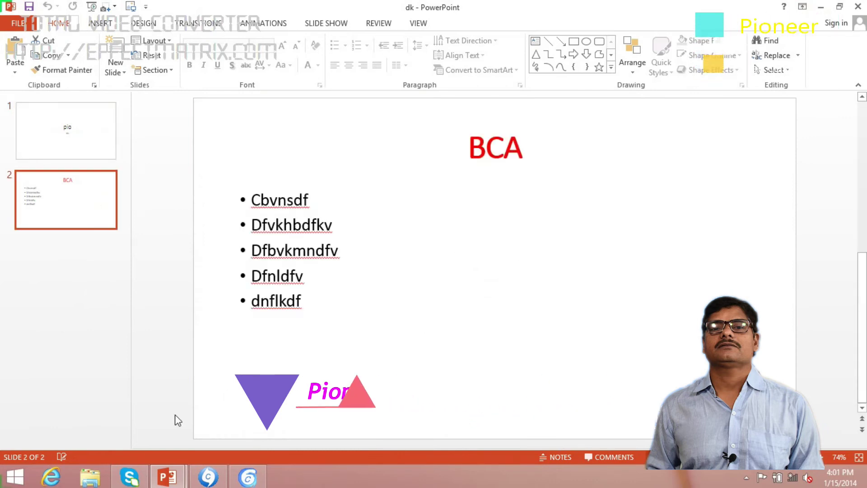
pyautogui.moveTo(166, 478)
pyautogui.click(100, 381)
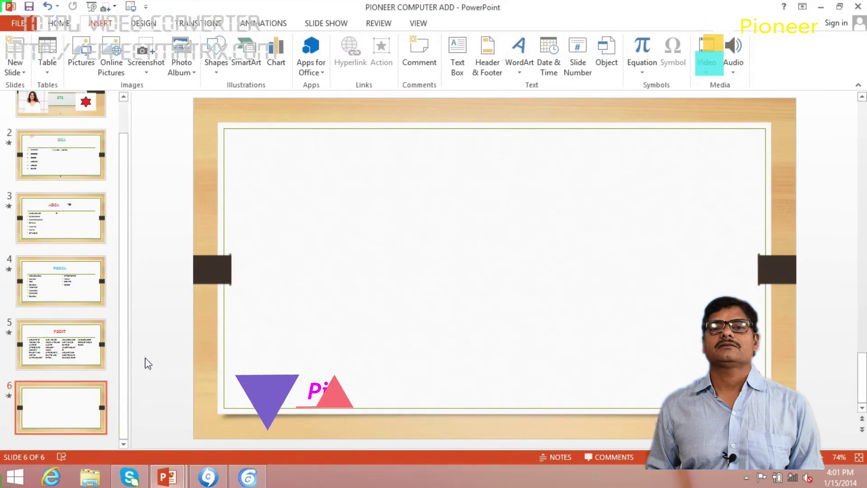
pyautogui.click(147, 71)
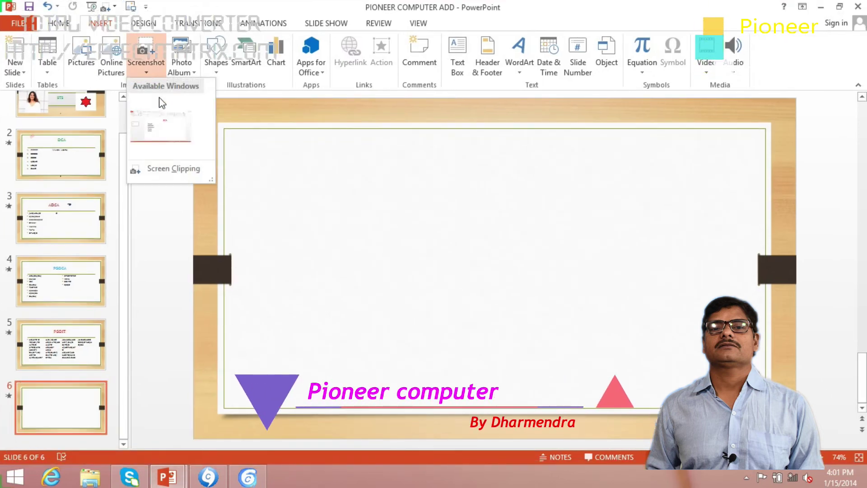
pyautogui.click(162, 130)
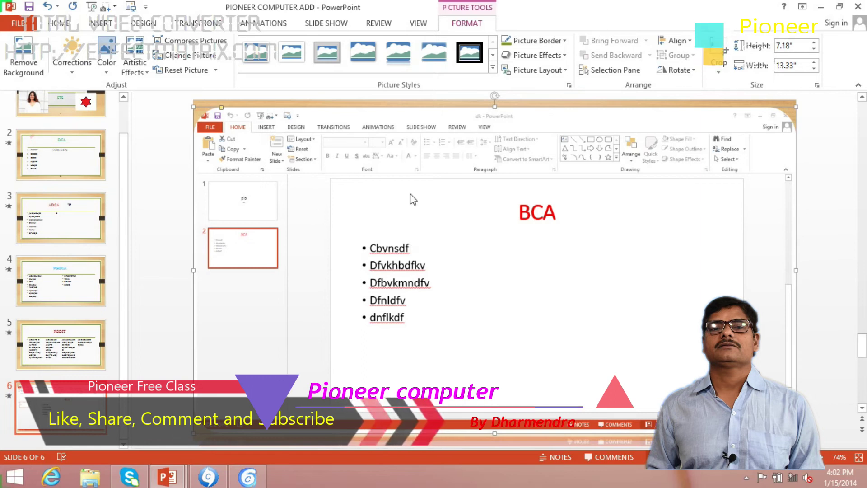
# Crop away the top of the slide 6 screenshot
pyautogui.click(717, 81)
pyautogui.click(736, 86)
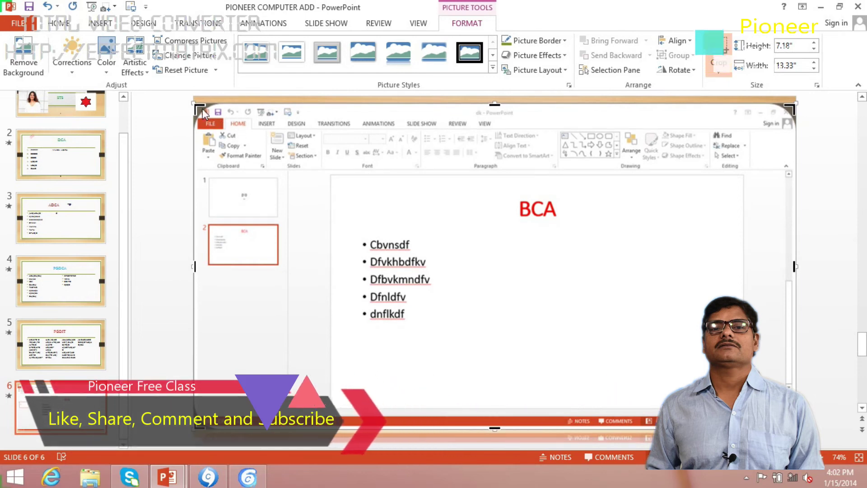
pyautogui.moveTo(197, 106); pyautogui.dragTo(207, 185)
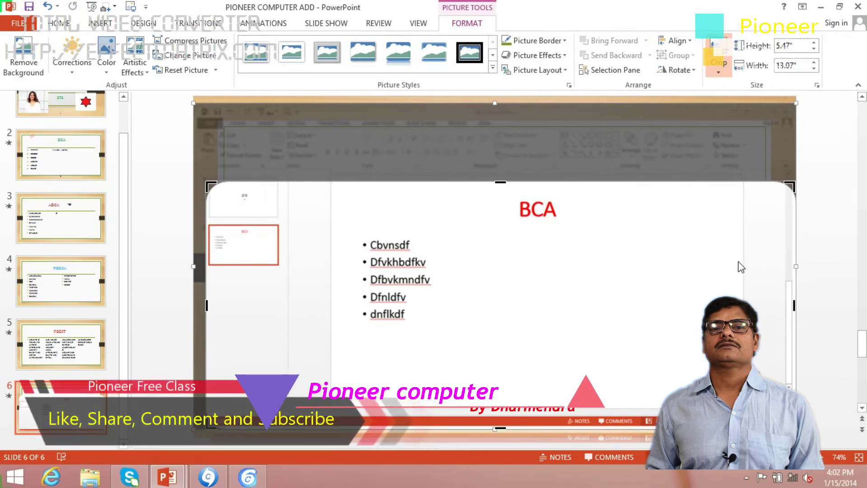
pyautogui.click(721, 65)
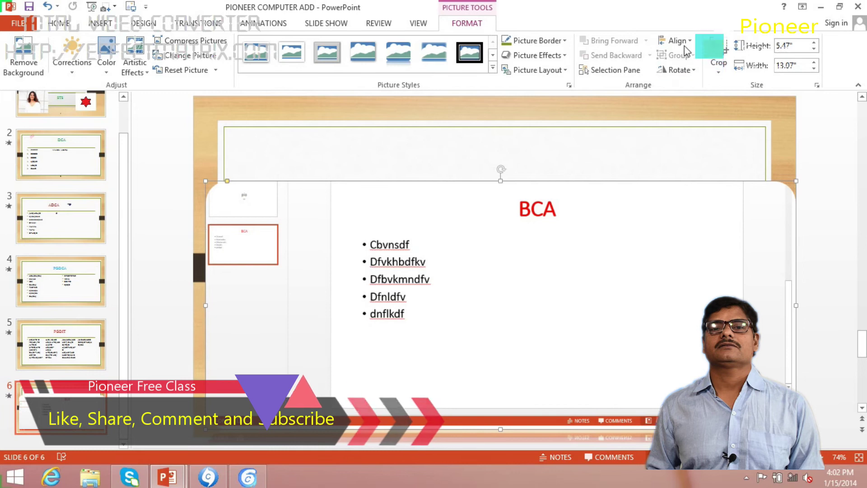
# Crop away the left side, window bars and right side, leaving a 4.94 × 8.63 inch picture
pyautogui.click(717, 70)
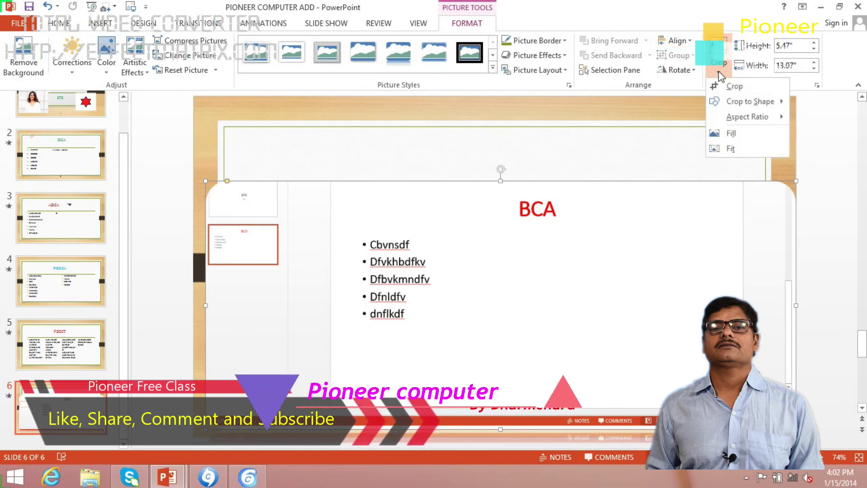
pyautogui.click(730, 84)
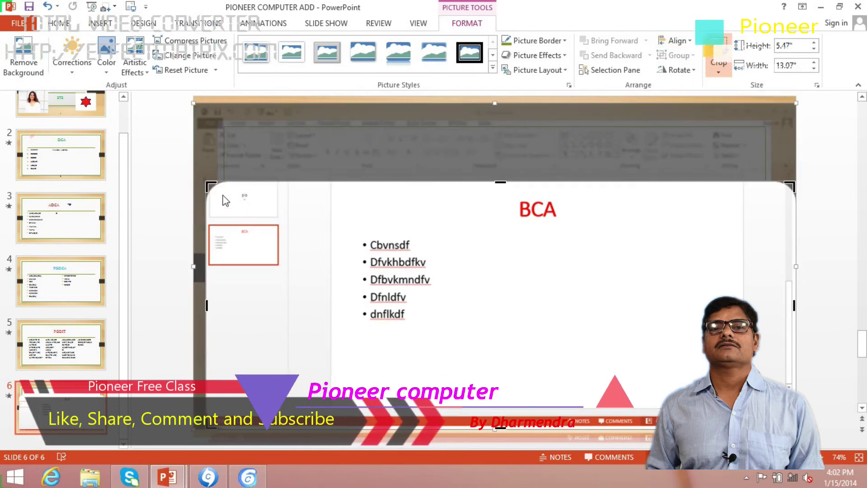
pyautogui.moveTo(210, 187); pyautogui.dragTo(314, 202)
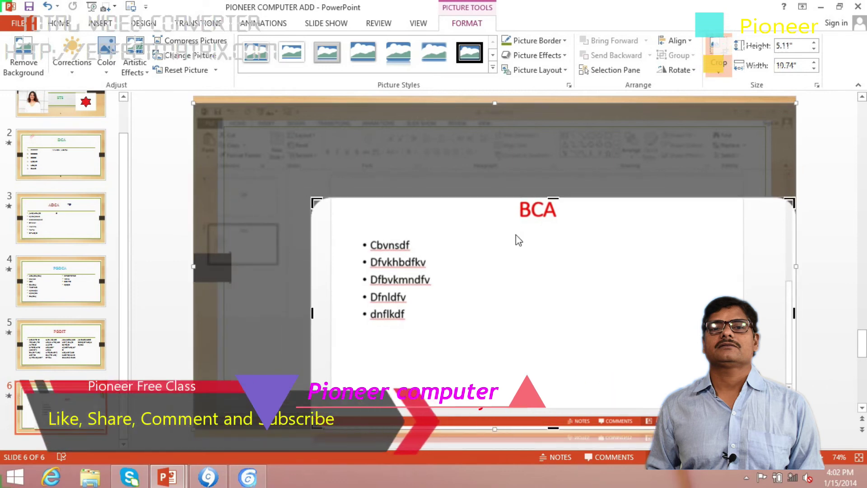
pyautogui.click(313, 196)
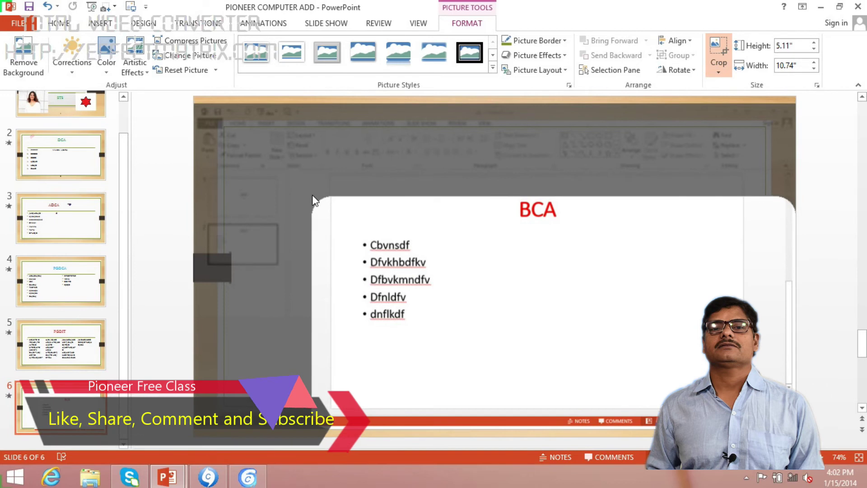
pyautogui.click(311, 192)
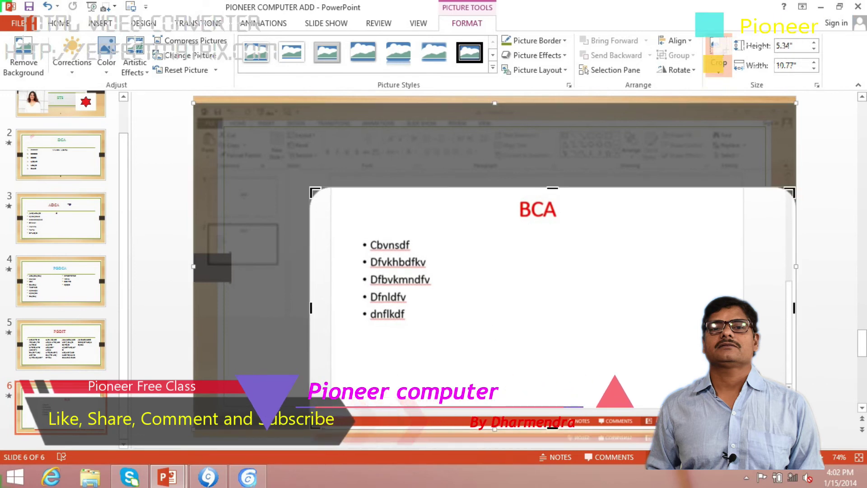
pyautogui.moveTo(794, 307); pyautogui.dragTo(699, 307)
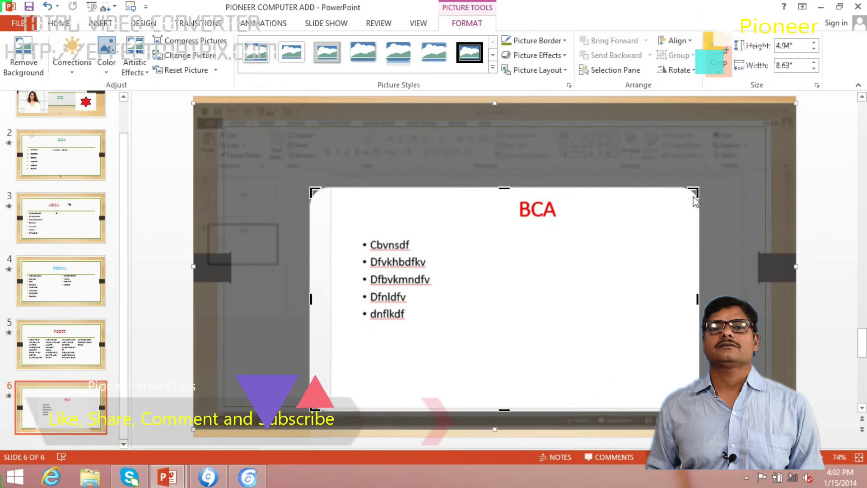
pyautogui.click(717, 53)
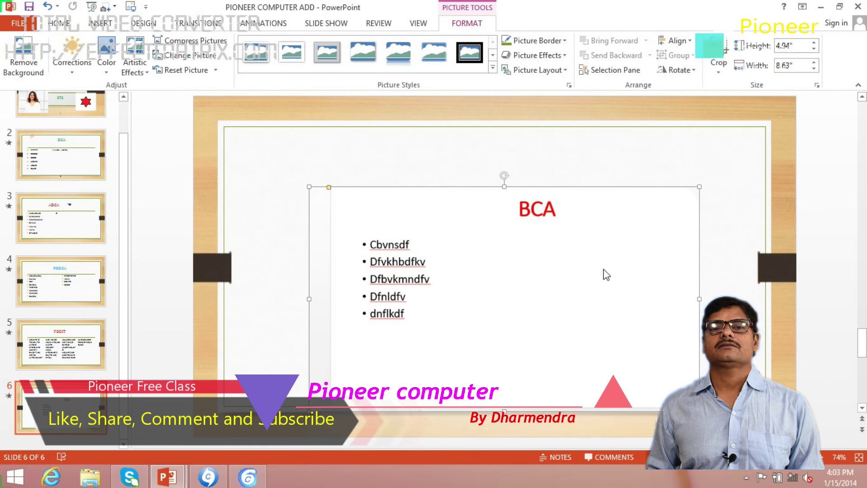
# Fit the entire dk window screenshot inside the 4.94 × 8.63 inch frame with Crop > Fit
pyautogui.click(681, 69)
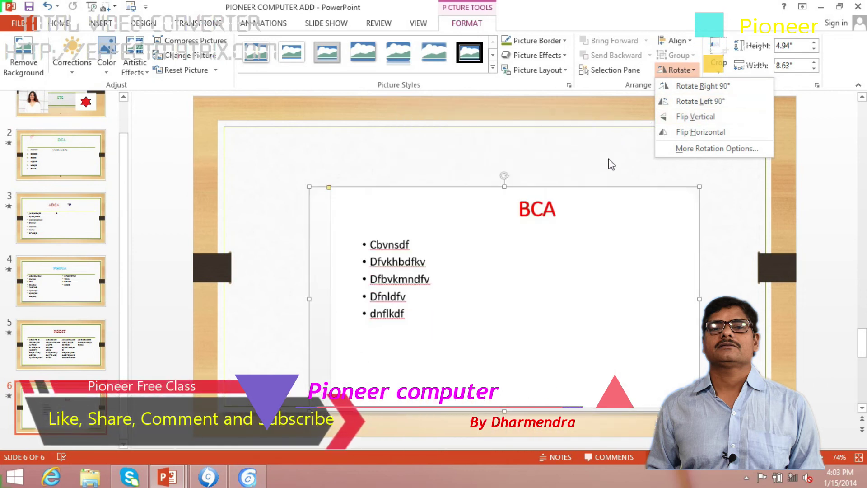
pyautogui.click(721, 73)
pyautogui.moveTo(749, 100)
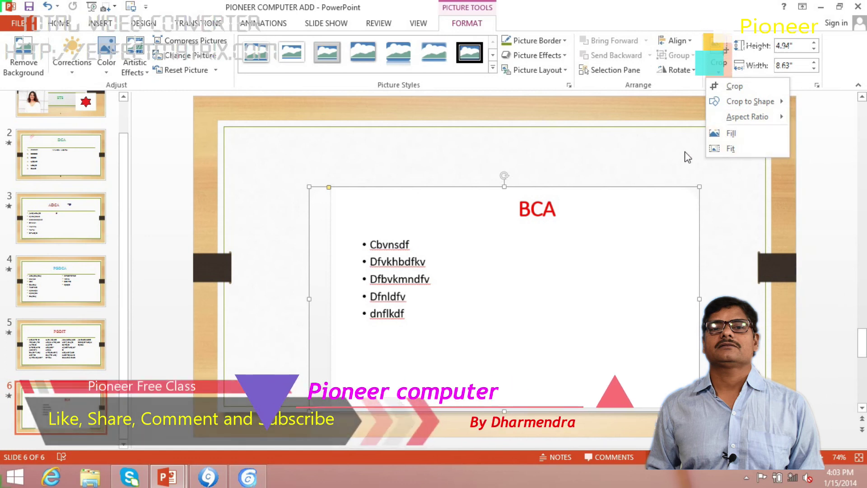
pyautogui.click(725, 149)
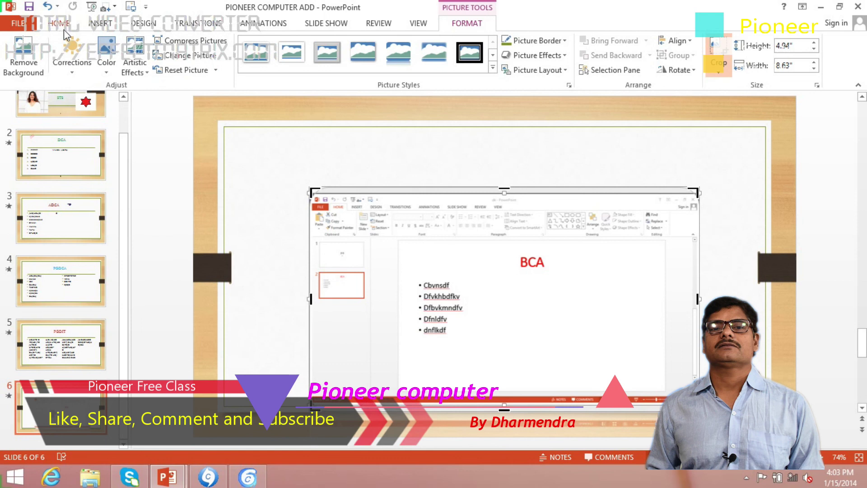
pyautogui.click(100, 23)
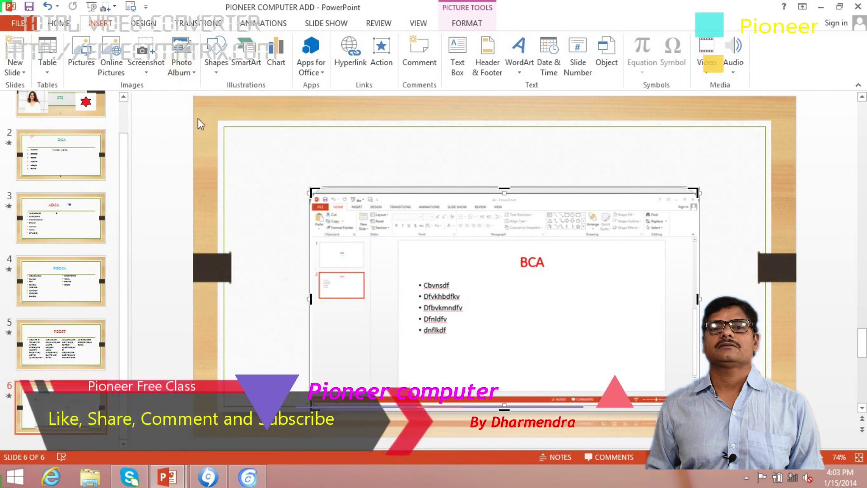
# Minimize the Pioneer presentation window to reveal the dk presentation's BCA slide
pyautogui.click(822, 8)
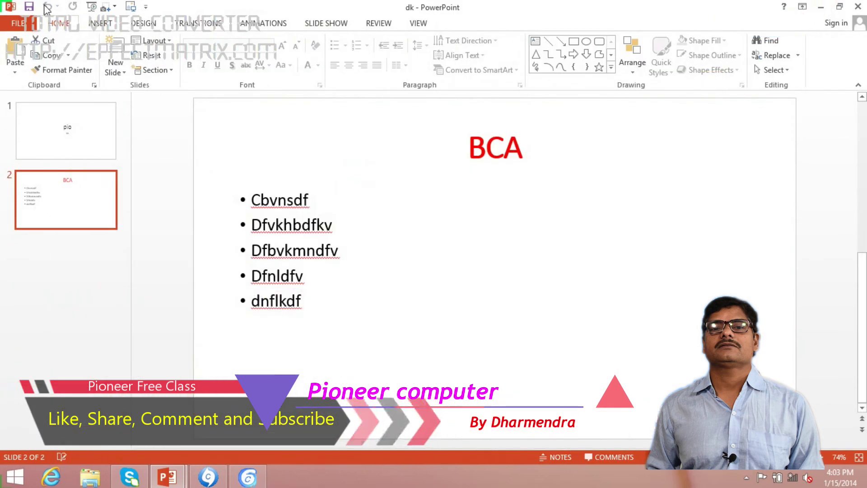